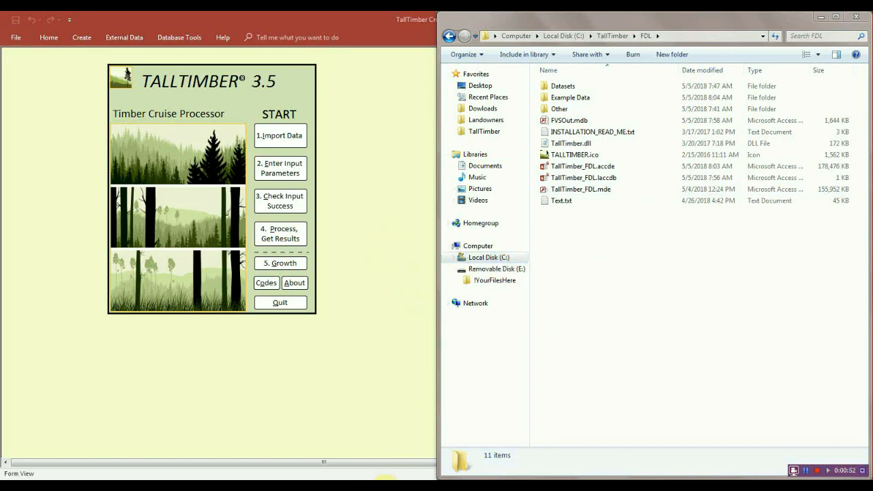
- Switch to Notepad to examine the column layout of TT30data_DeerPond.txt, and minimize its window
mouse_move(386, 479)
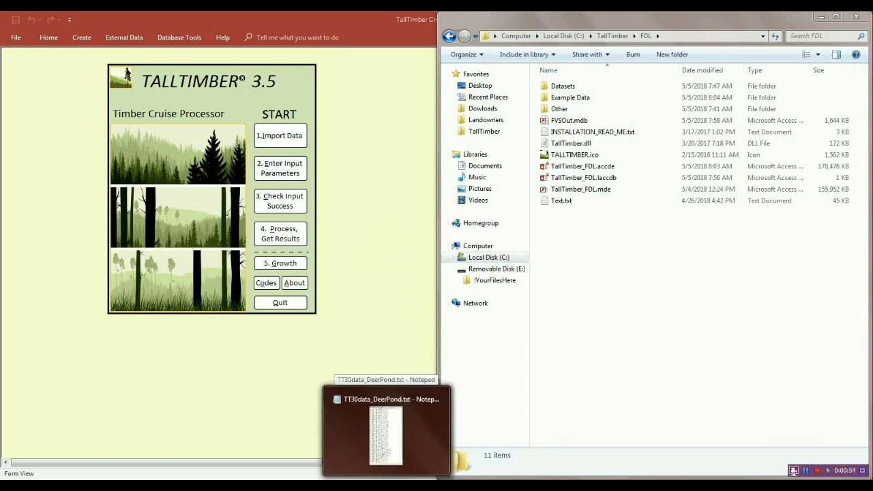
left_click(386, 435)
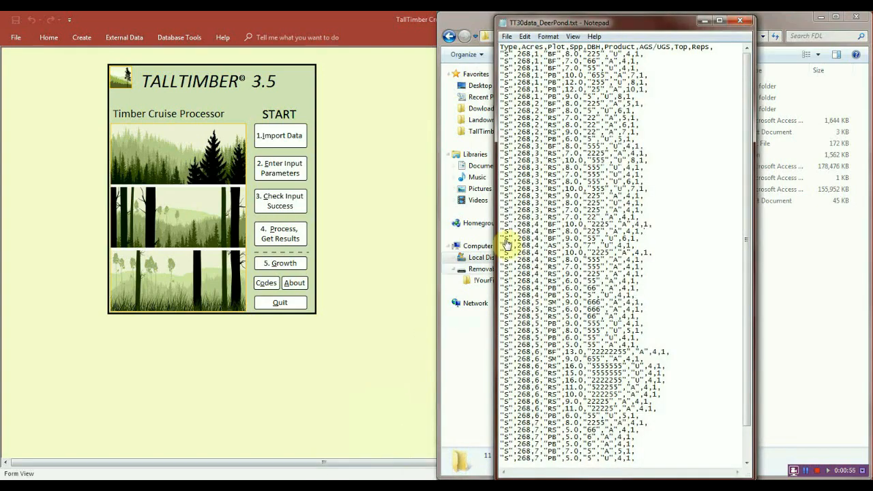
left_click_drag(595, 29, 537, 25)
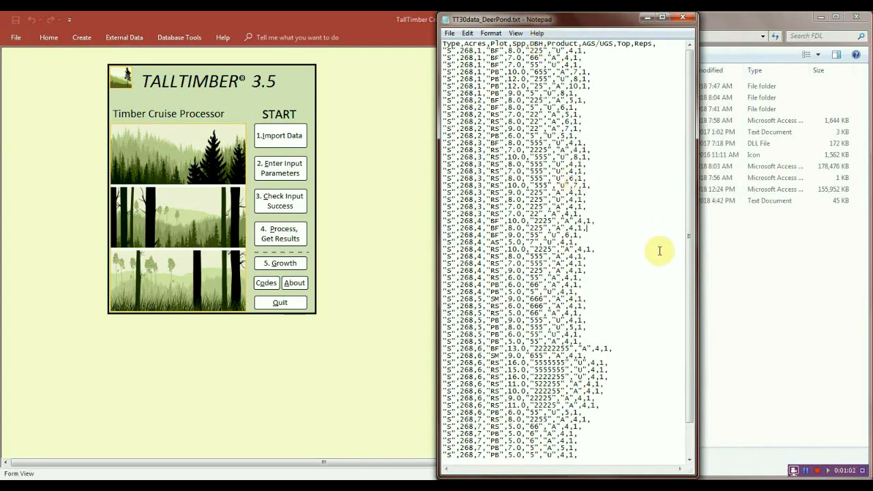
left_click_drag(686, 274, 672, 242)
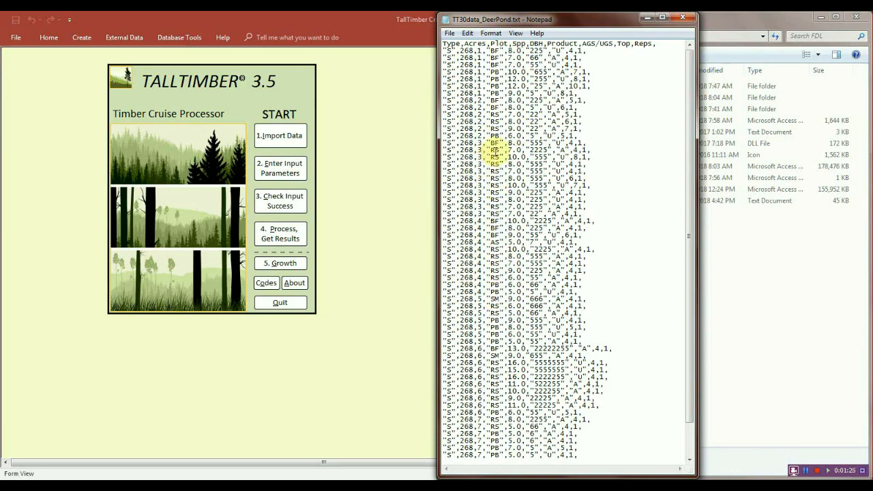
left_click(646, 24)
- Switch to DeerPond.xlsx in Excel and select the named range Data to check which cells it covers
mouse_move(353, 478)
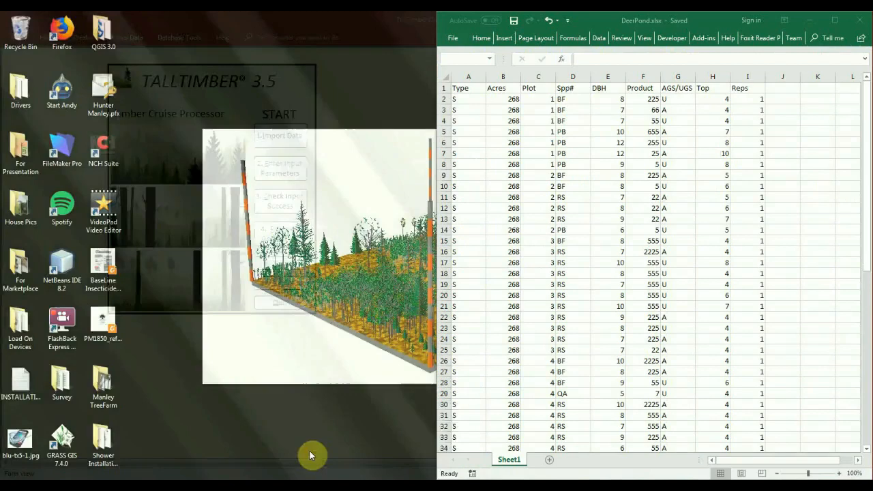
left_click(310, 451)
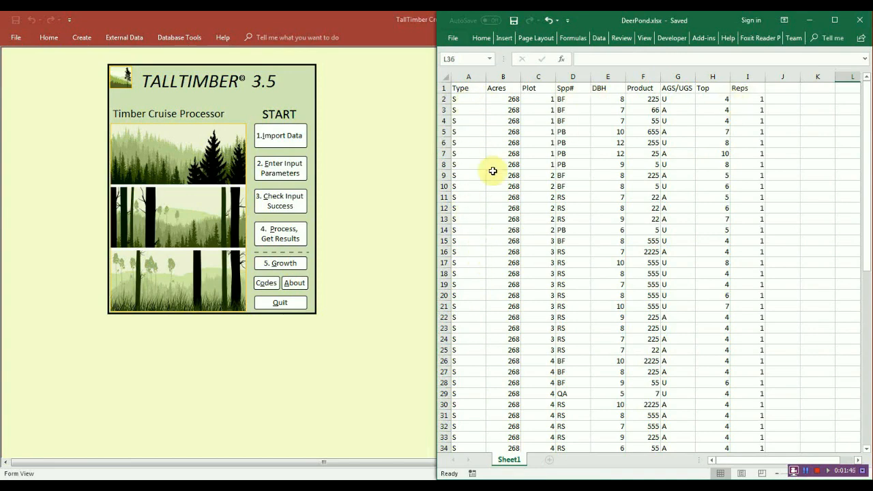
left_click_drag(867, 147, 852, 129)
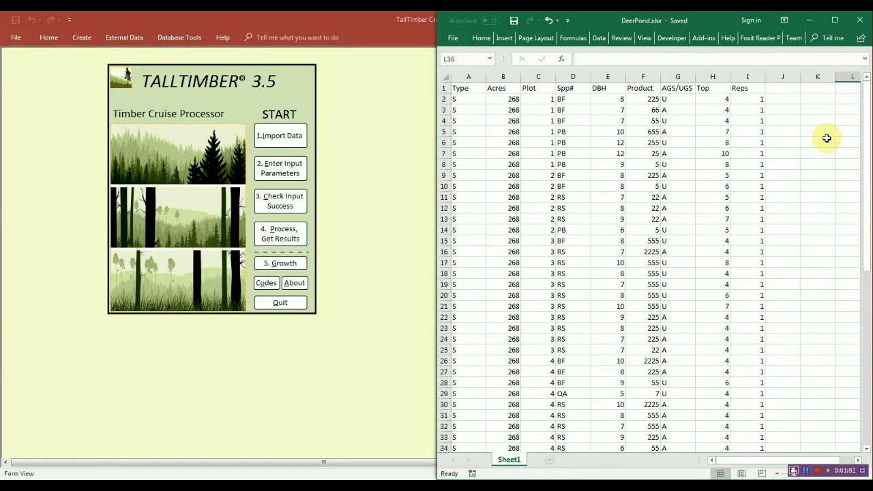
left_click(488, 60)
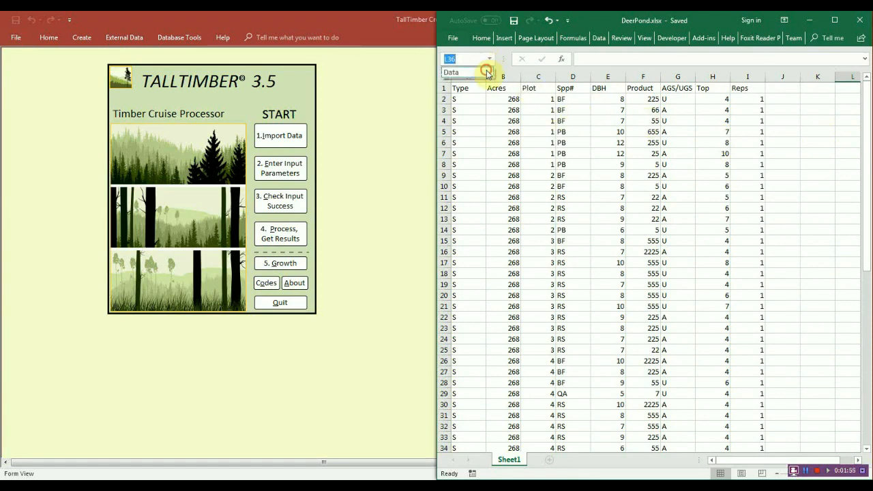
left_click(487, 71)
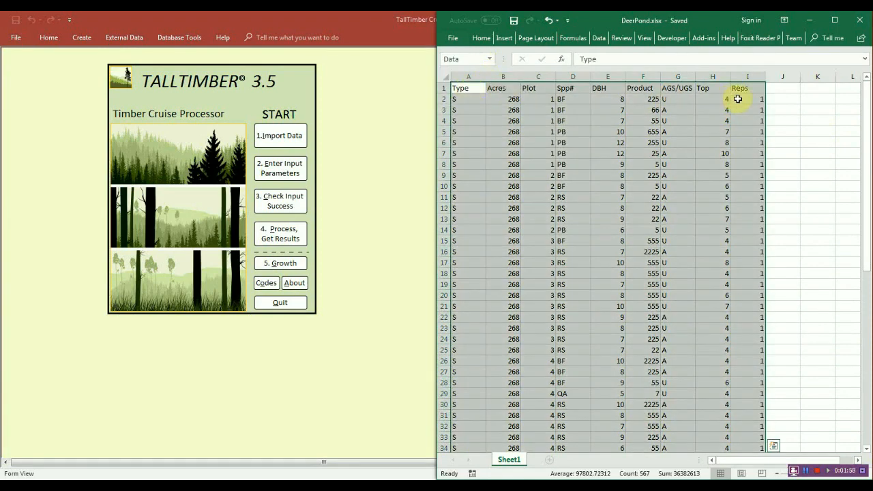
left_click(782, 131)
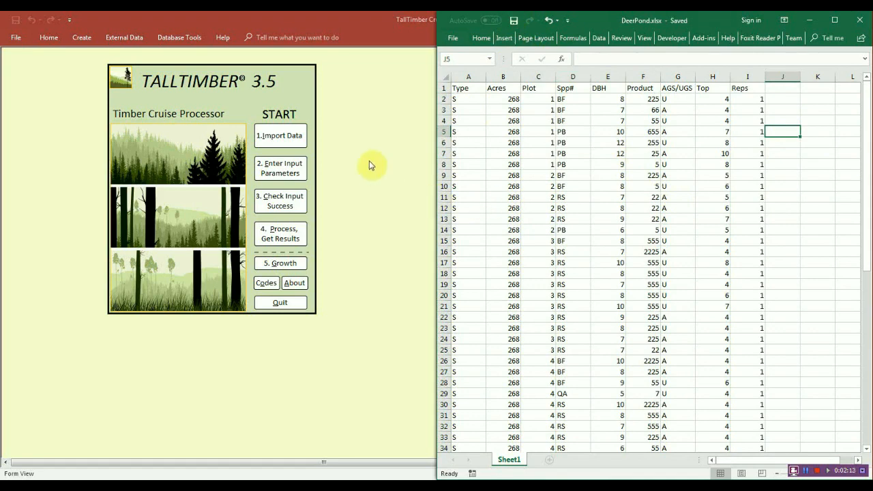
- Import the DeerPond.xlsx cruise data from the Example Data folder into TallTimber and acknowledge the import reminder
left_click(294, 143)
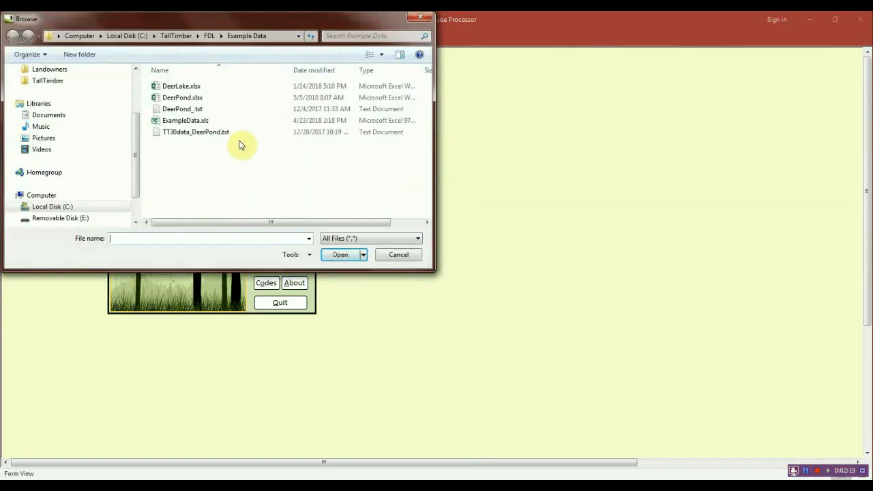
left_click(194, 99)
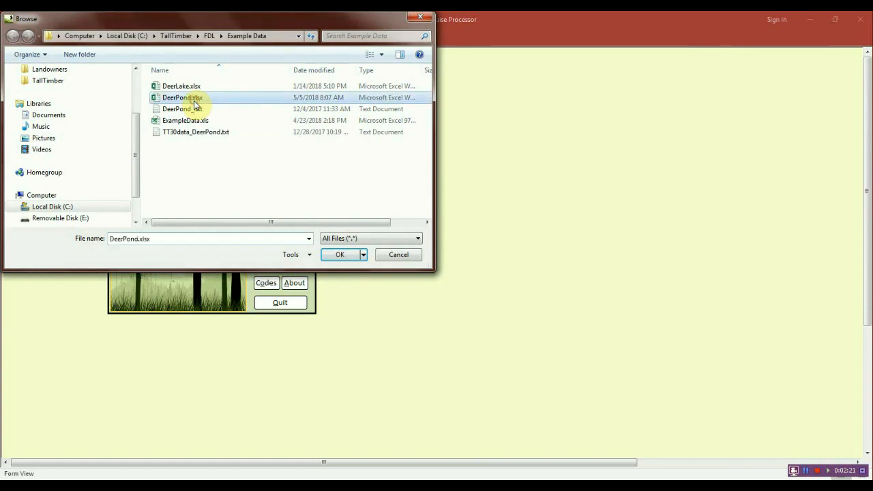
left_click(343, 256)
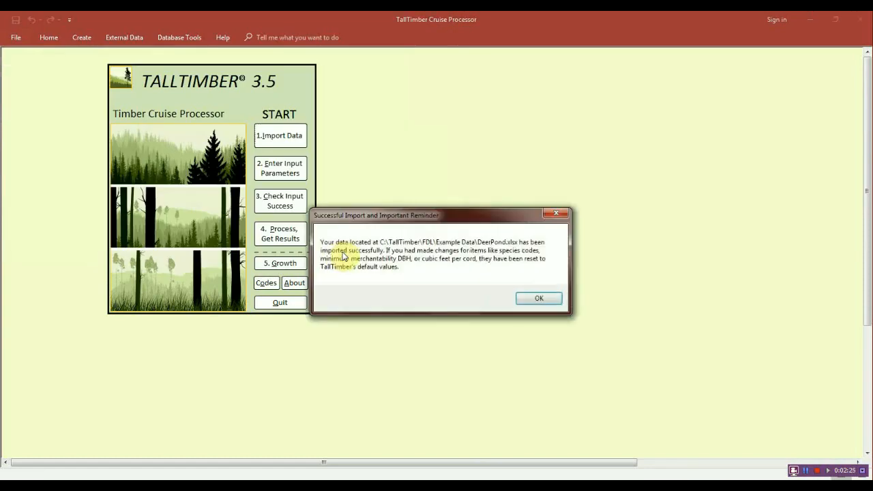
left_click_drag(395, 217, 411, 85)
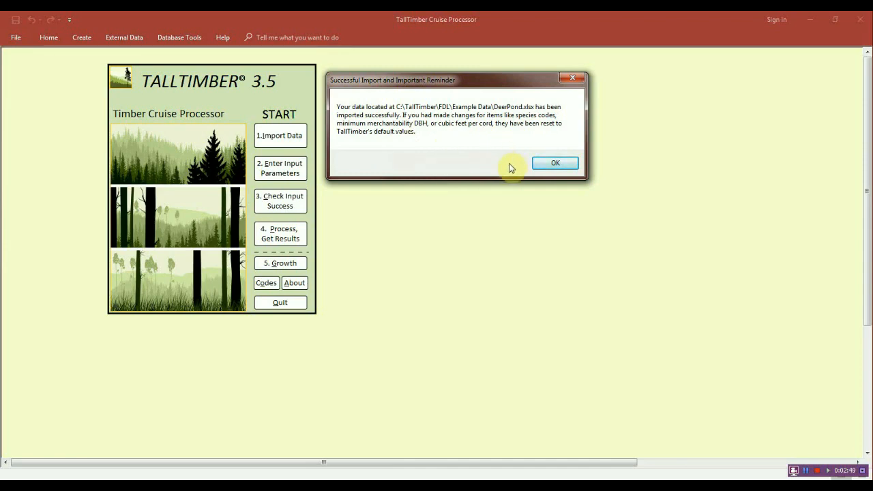
left_click(556, 166)
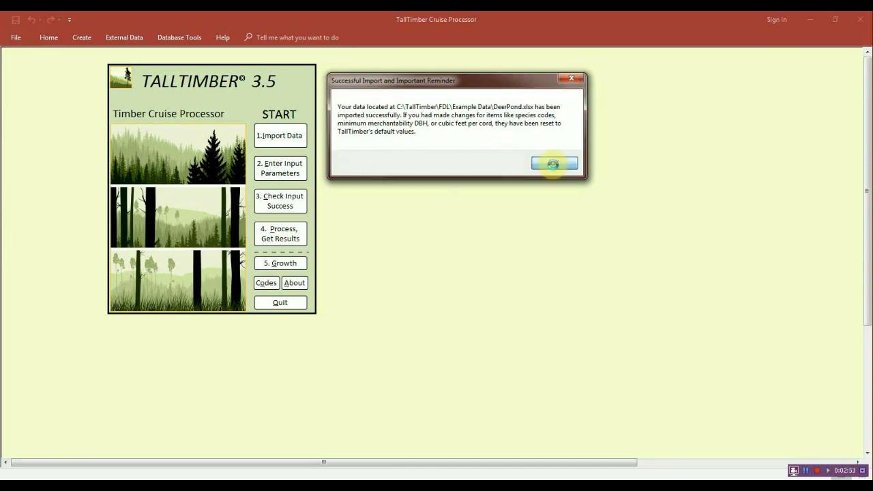
- Open the species codes, taper, weight and sorting table from the input parameters and go to Baldcypress's user code
left_click(295, 173)
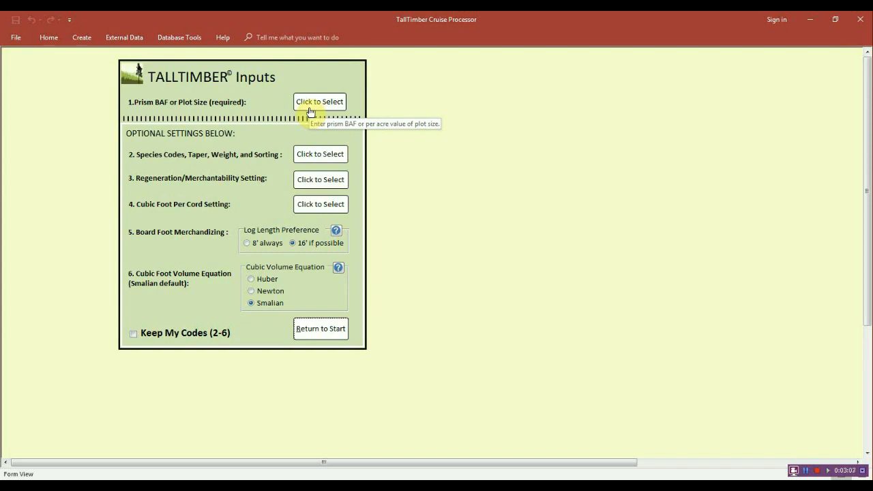
left_click(330, 158)
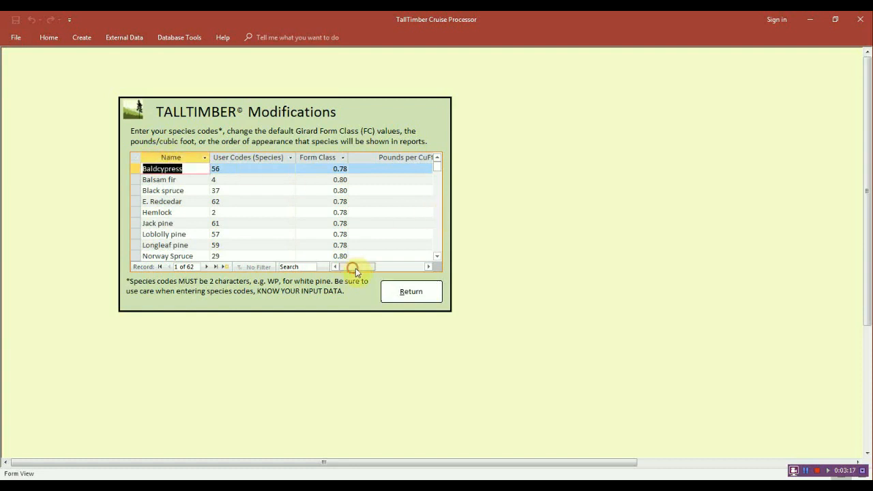
mouse_move(355, 269)
left_mouse_down()
mouse_move(380, 267)
mouse_move(345, 268)
left_mouse_up()
left_click(251, 168)
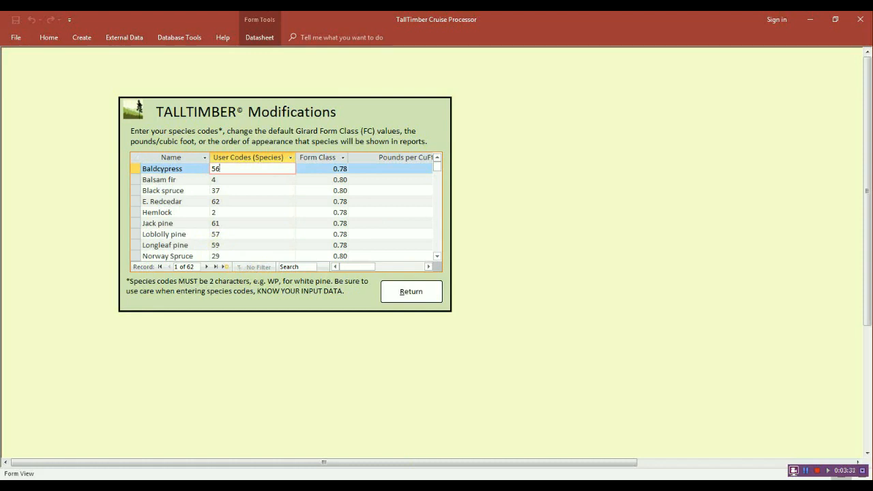
- Switch to Spp Codes - 62 List.xlsx in Excel and copy all User Codes (Species) values below the header
mouse_move(354, 486)
left_click(388, 457)
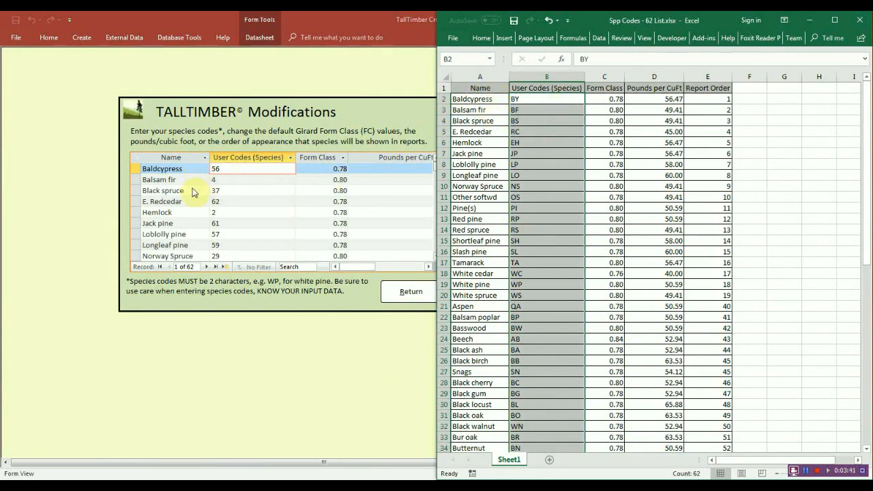
left_click(558, 100)
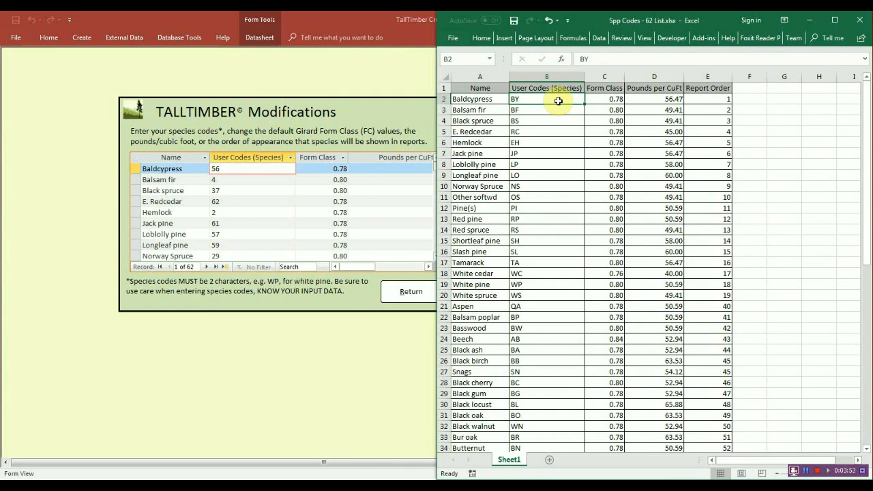
key("ctrl+shift+Down")
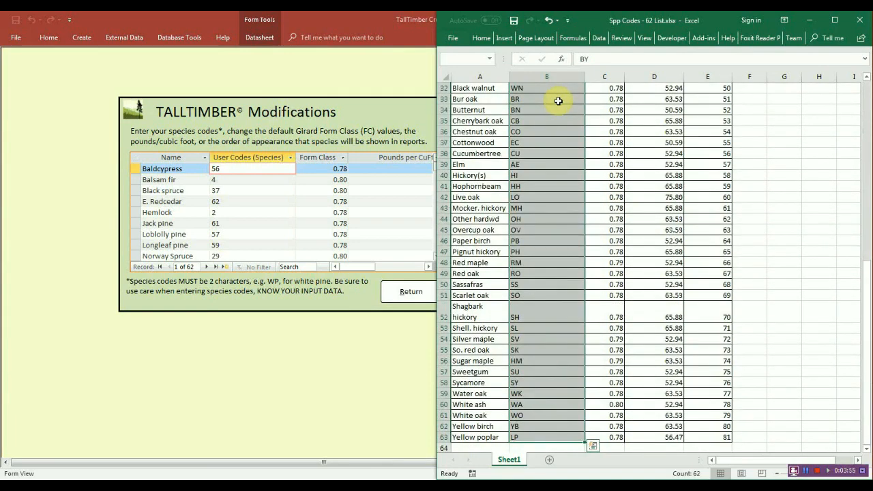
scroll(567, 136, "up", 10)
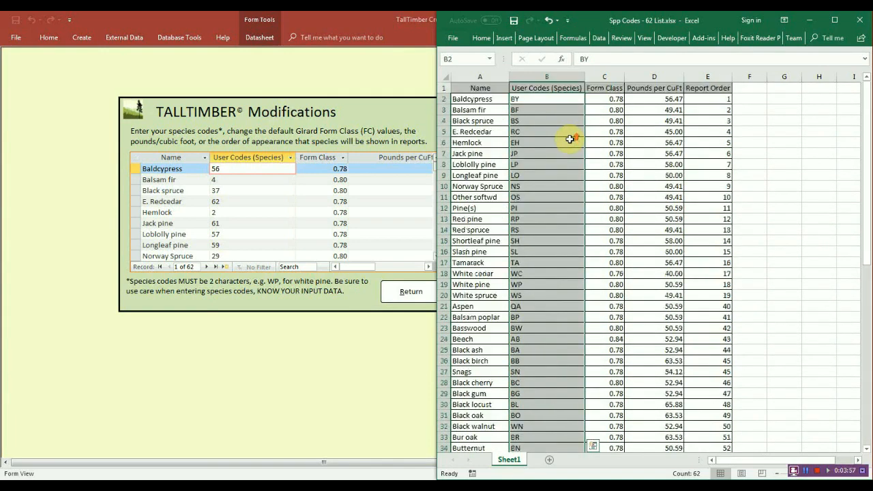
right_click(556, 106)
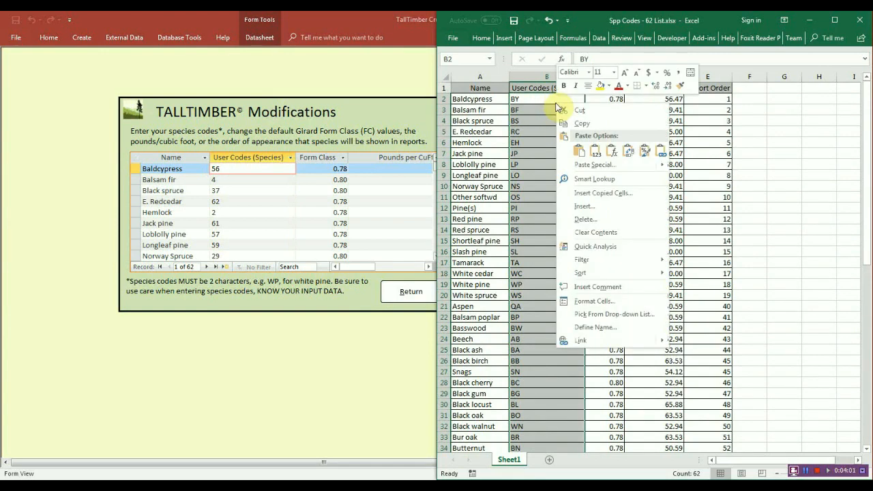
left_click(580, 123)
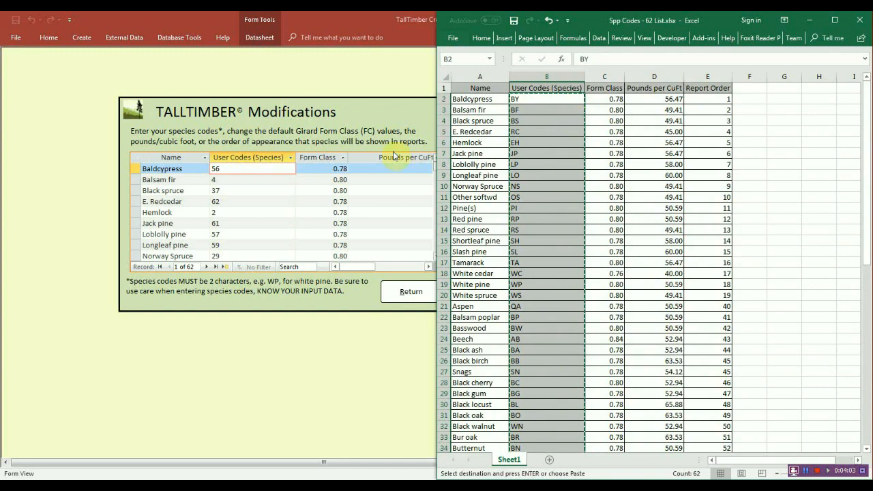
- Paste the copied codes over TallTimber's entire User Codes (Species) column, confirm the paste, and return to the Inputs form
left_click(237, 158)
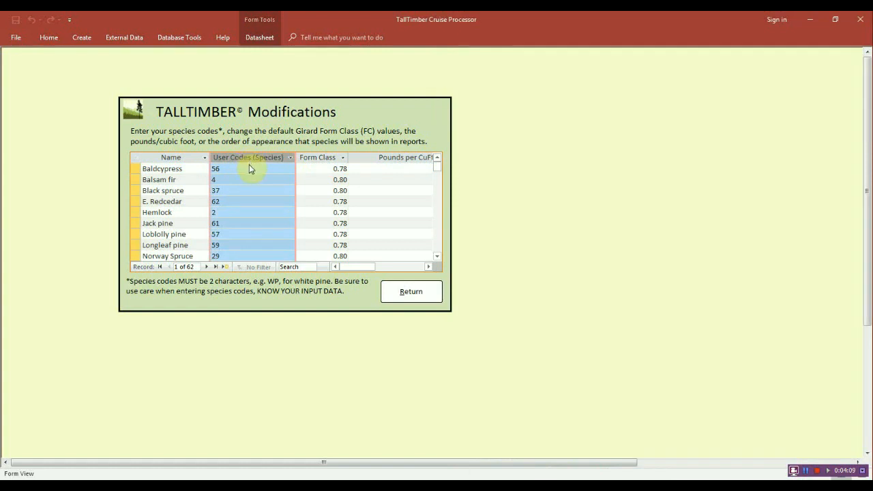
right_click(249, 169)
left_click(294, 231)
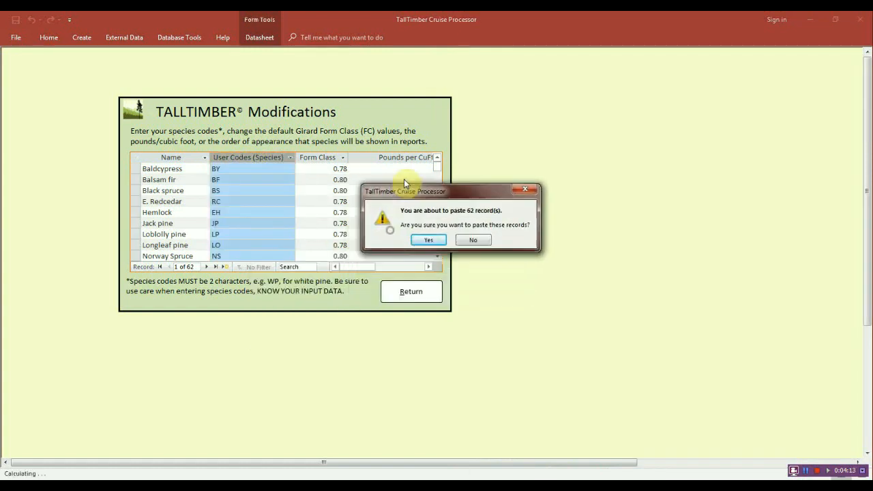
left_click_drag(404, 183, 442, 86)
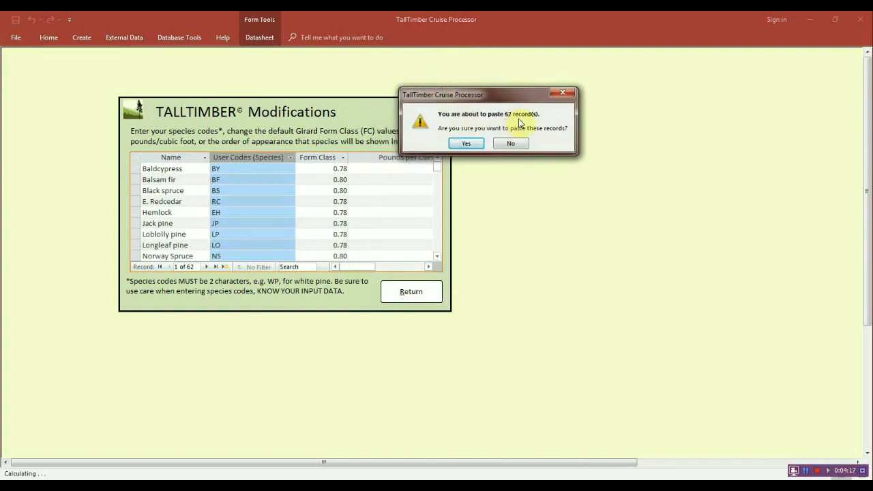
left_click(476, 147)
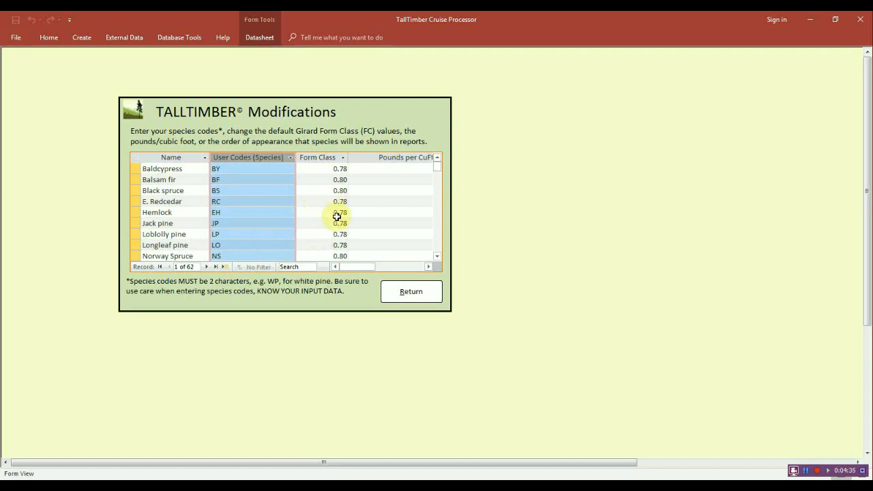
left_click_drag(350, 272, 361, 273)
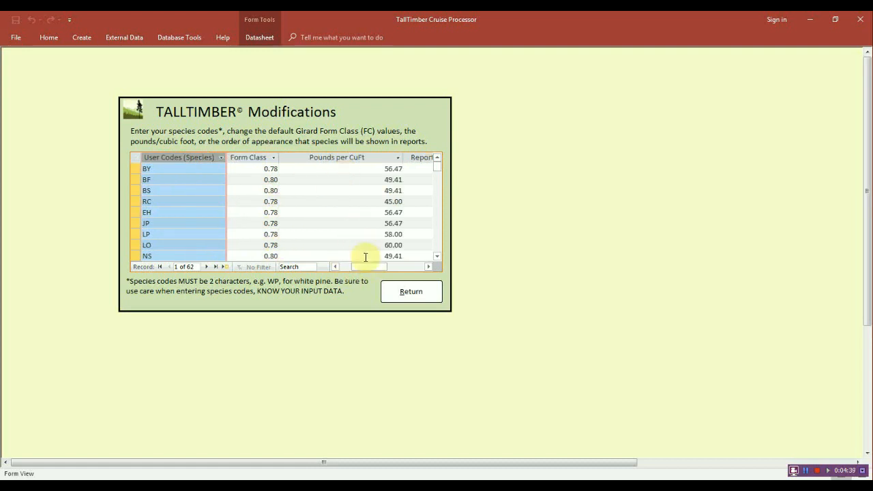
left_click_drag(370, 268, 347, 271)
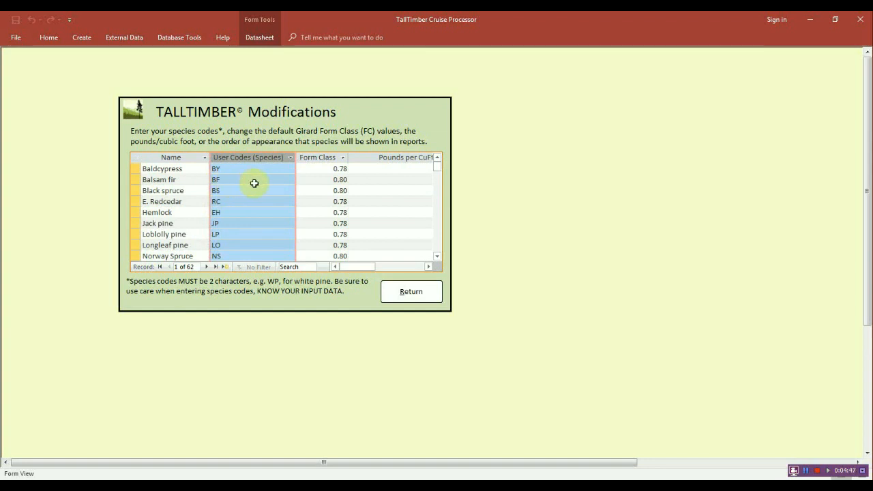
left_click(406, 293)
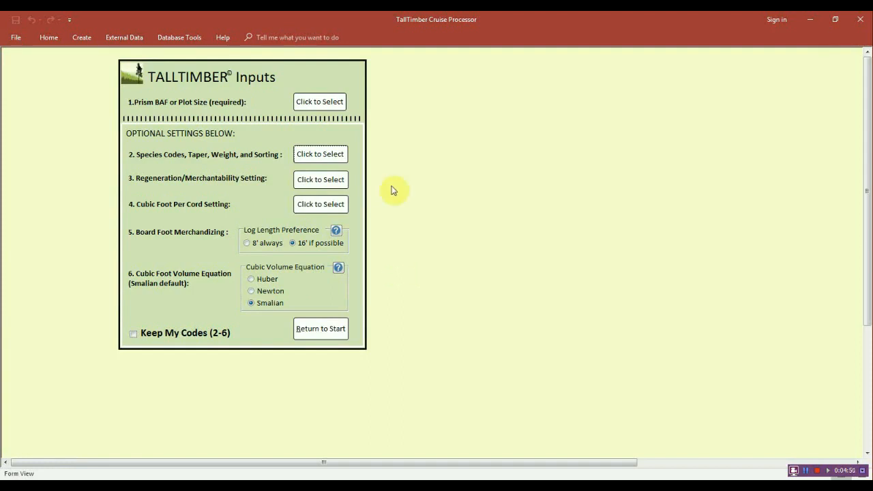
- Set the required prism size (BAF) to 10 and enable Keep My Codes (2-6) on the Inputs form
left_click(343, 109)
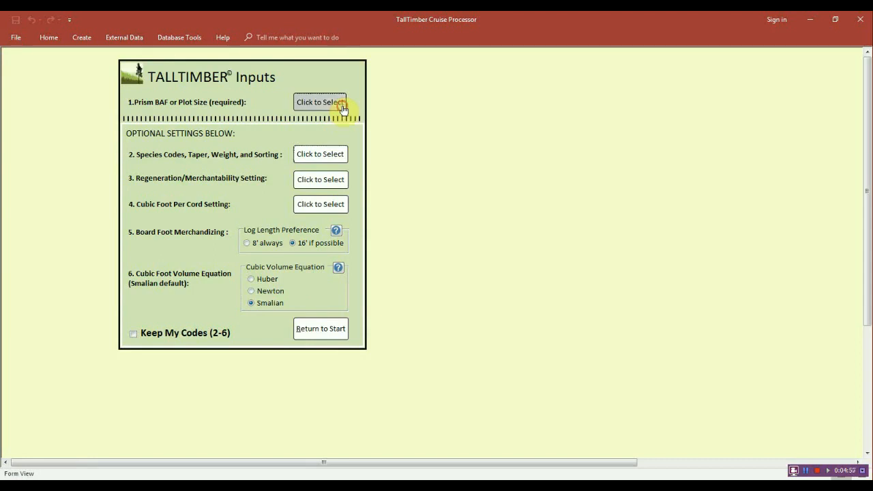
left_click(356, 149)
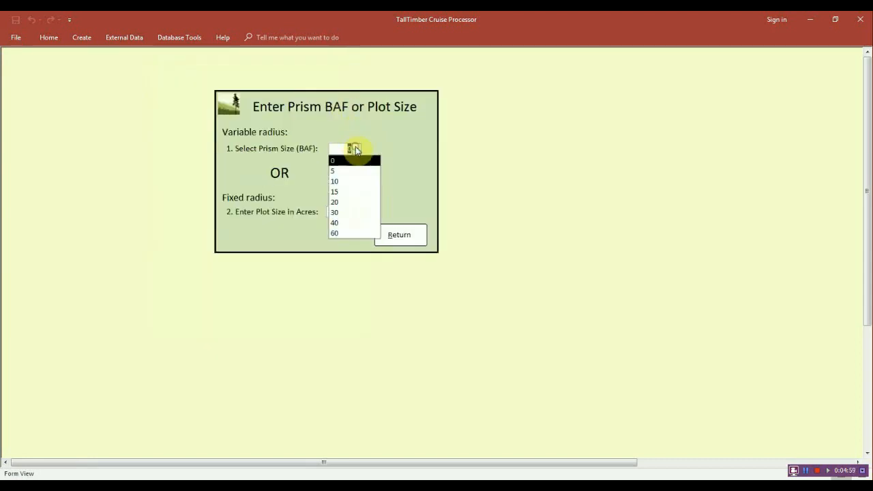
left_click(355, 182)
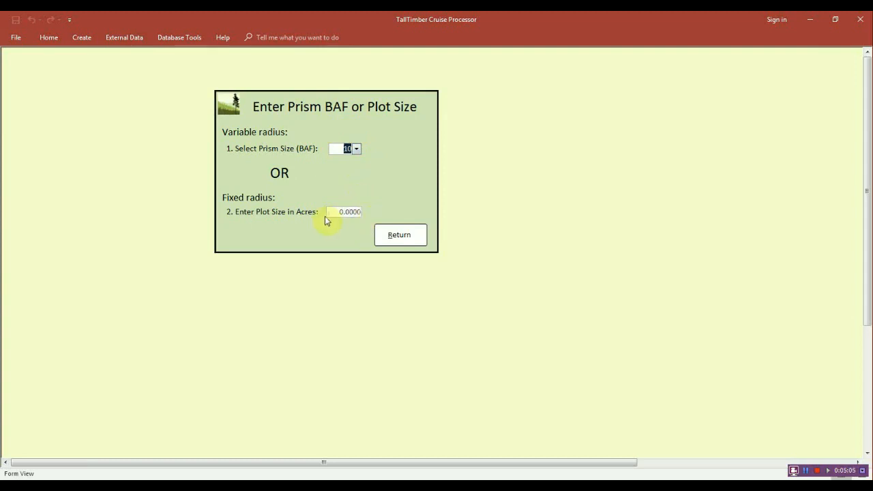
left_click(390, 236)
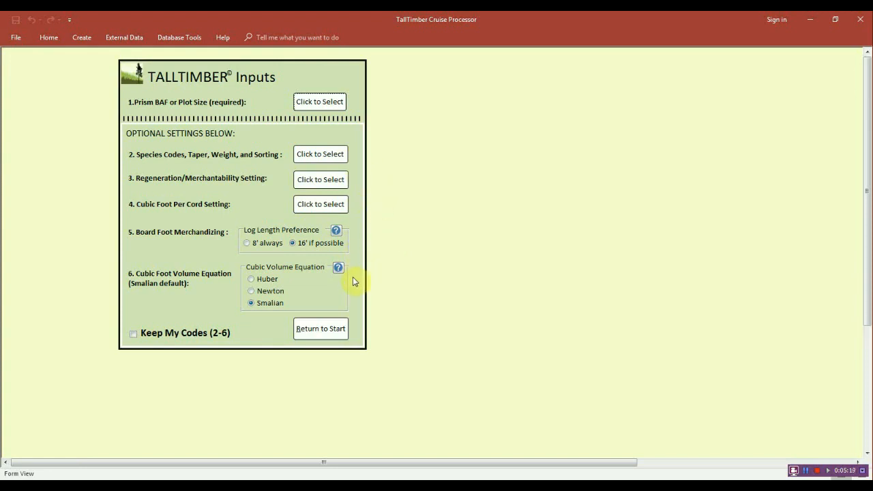
key("Tab")
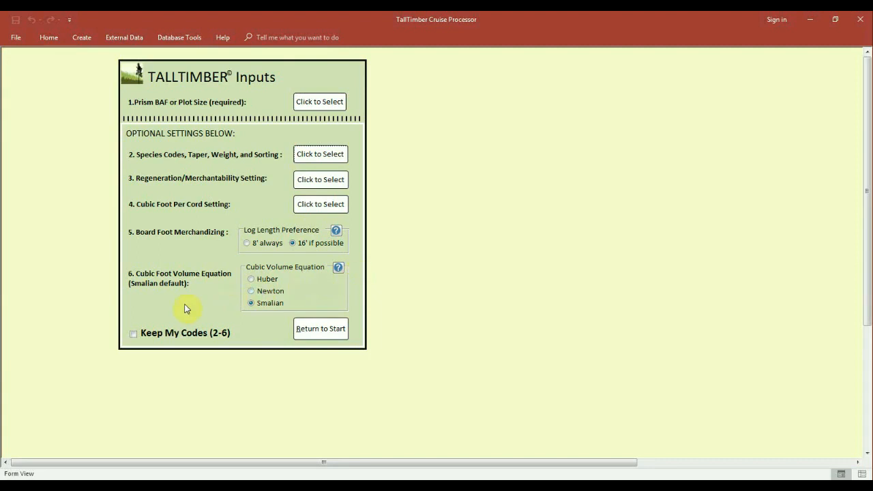
left_click(133, 334)
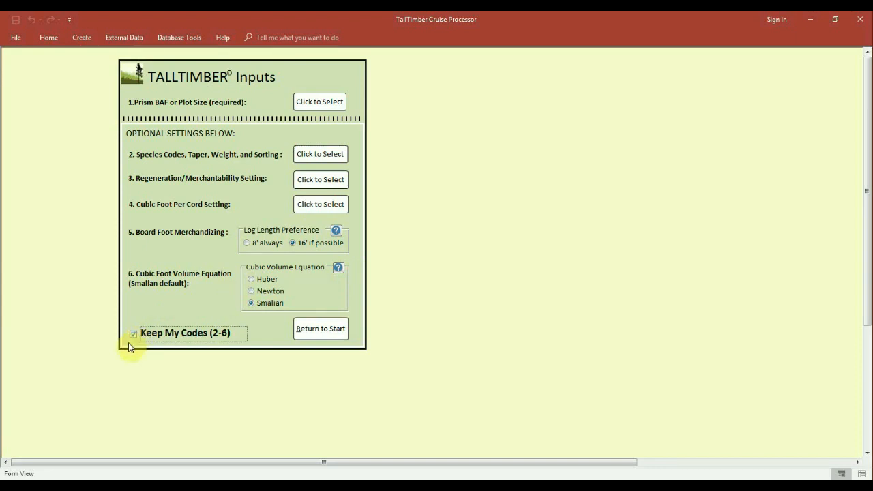